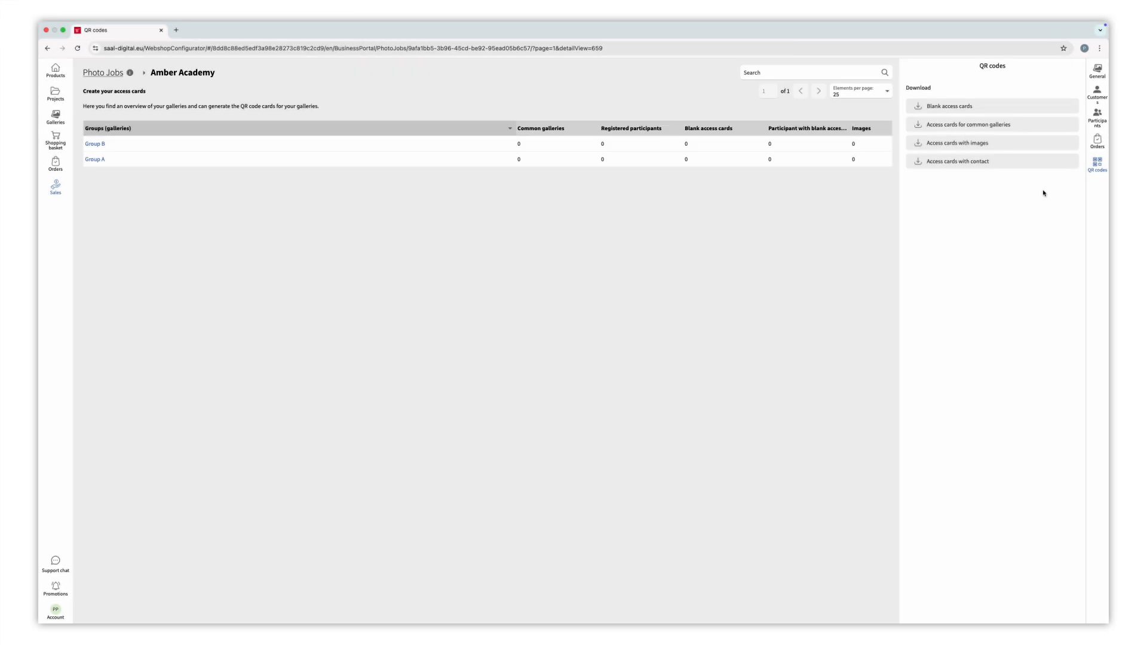
- Set up blank access cards for 20 participants in Group A
click(942, 113)
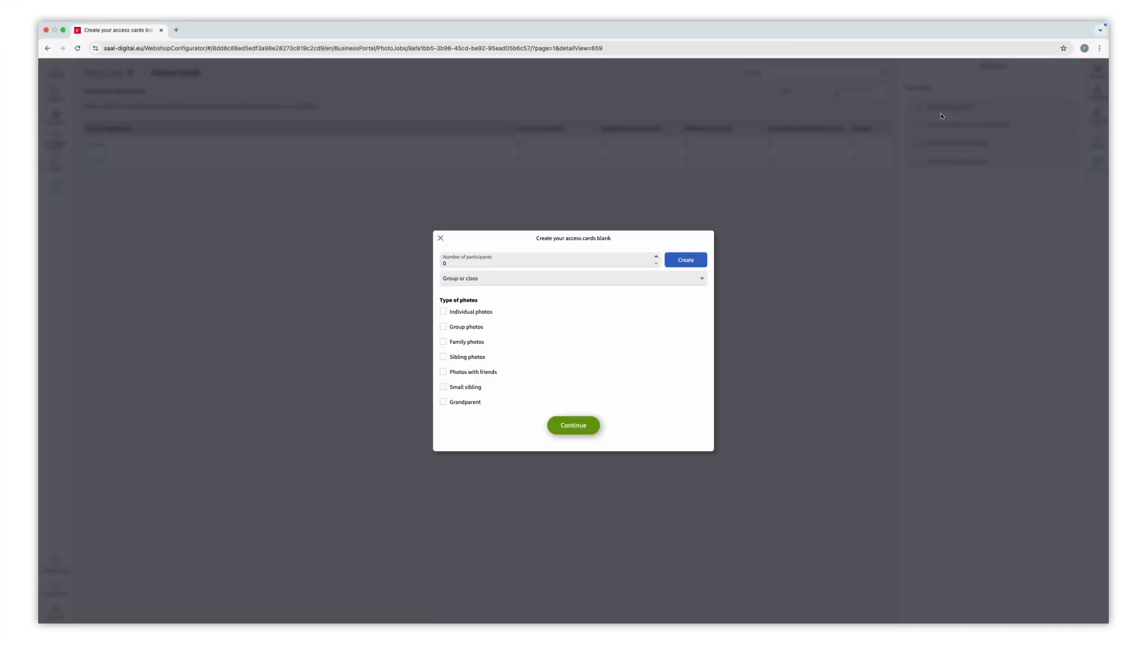
click(566, 257)
text(20)
click(518, 277)
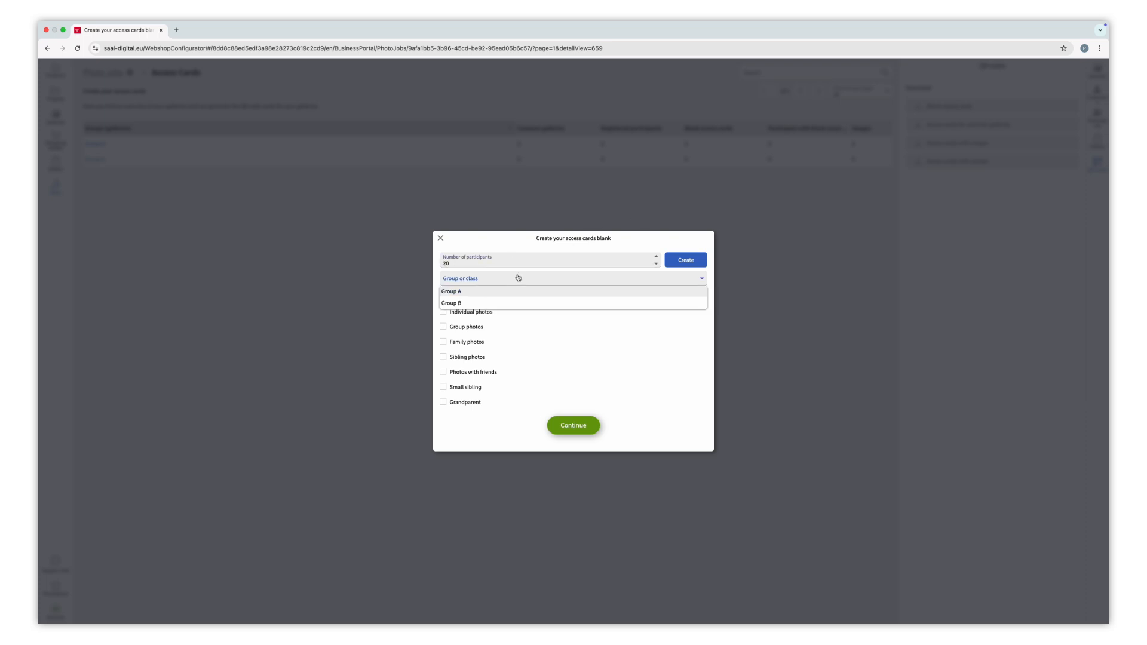
click(459, 293)
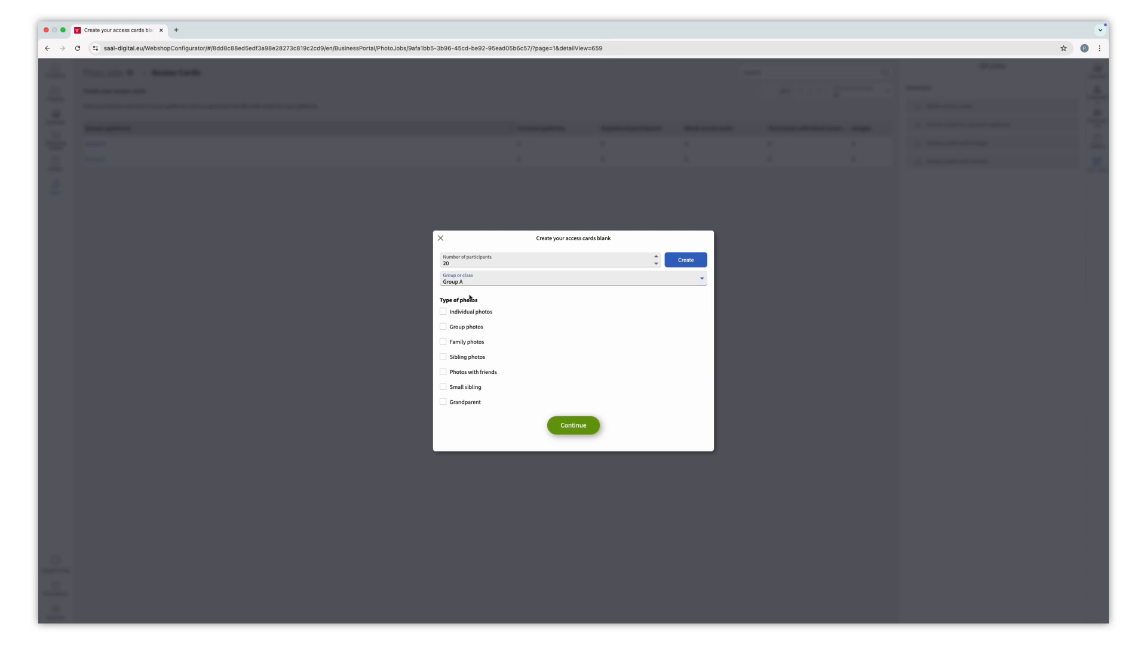
- Create the blank cards with individual, group, family, sibling and friends photos enabled, and download the Group A set
click(442, 311)
click(443, 327)
click(443, 342)
click(443, 357)
click(442, 371)
click(687, 261)
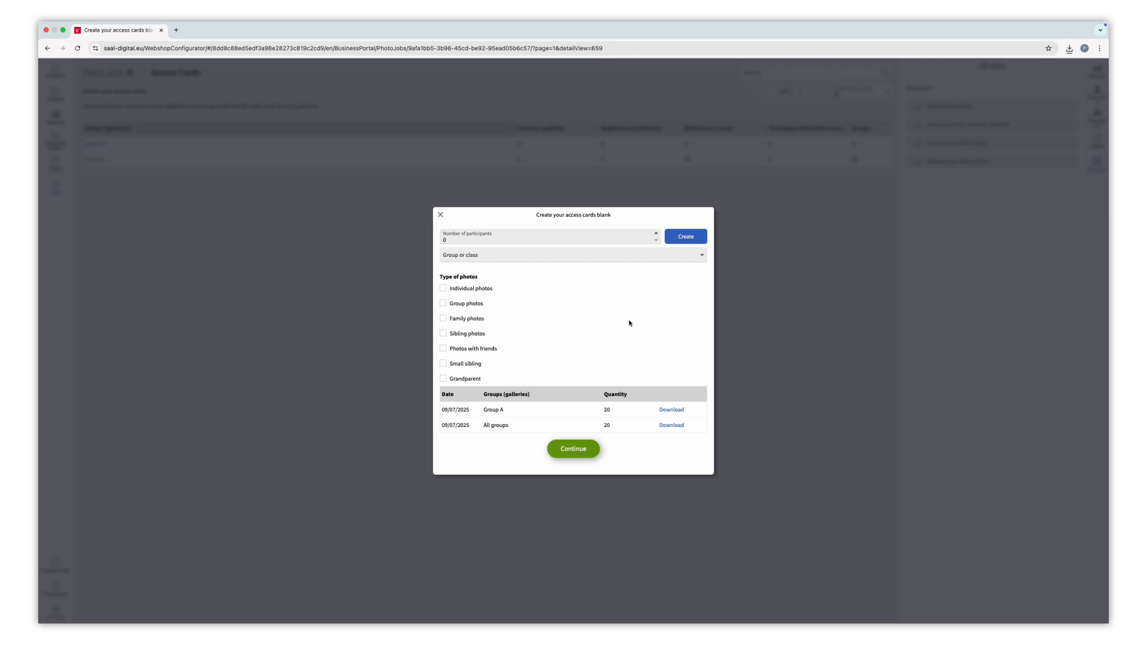
click(672, 410)
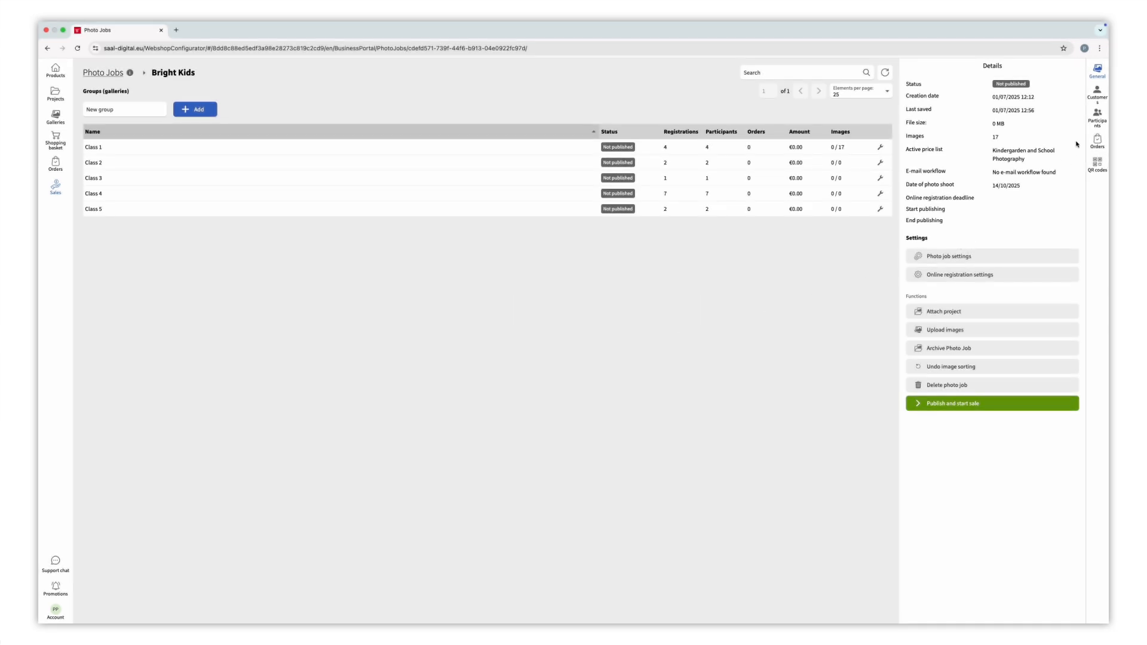
- View the registered participants of the Bright Kids photo job and open its QR code overview
click(1097, 119)
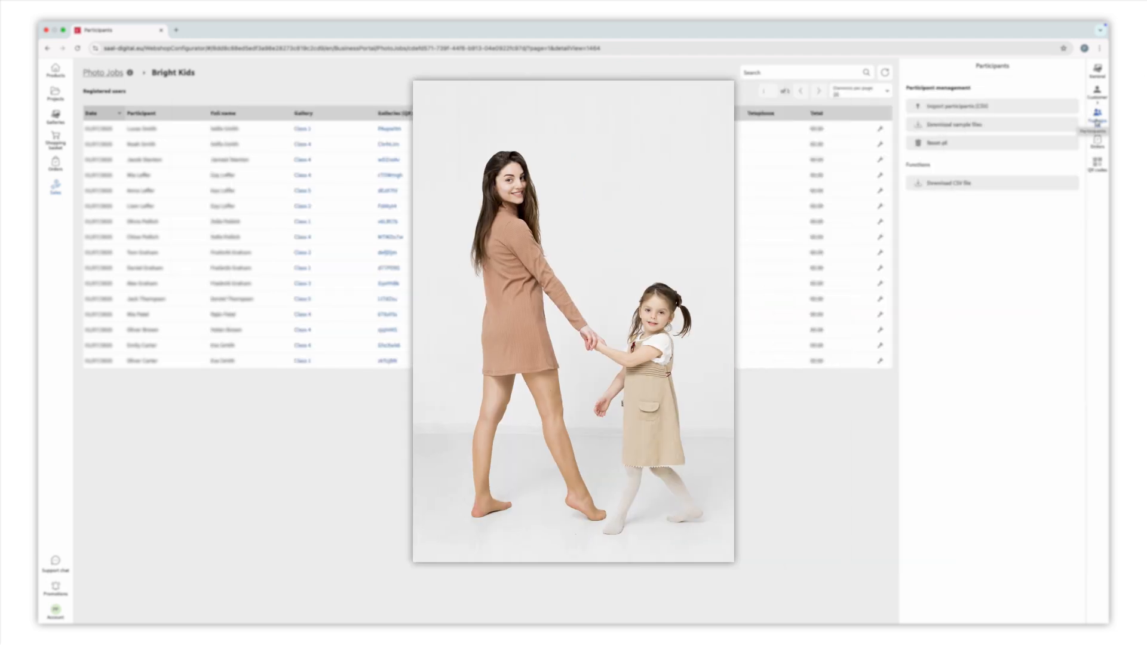
click(1099, 162)
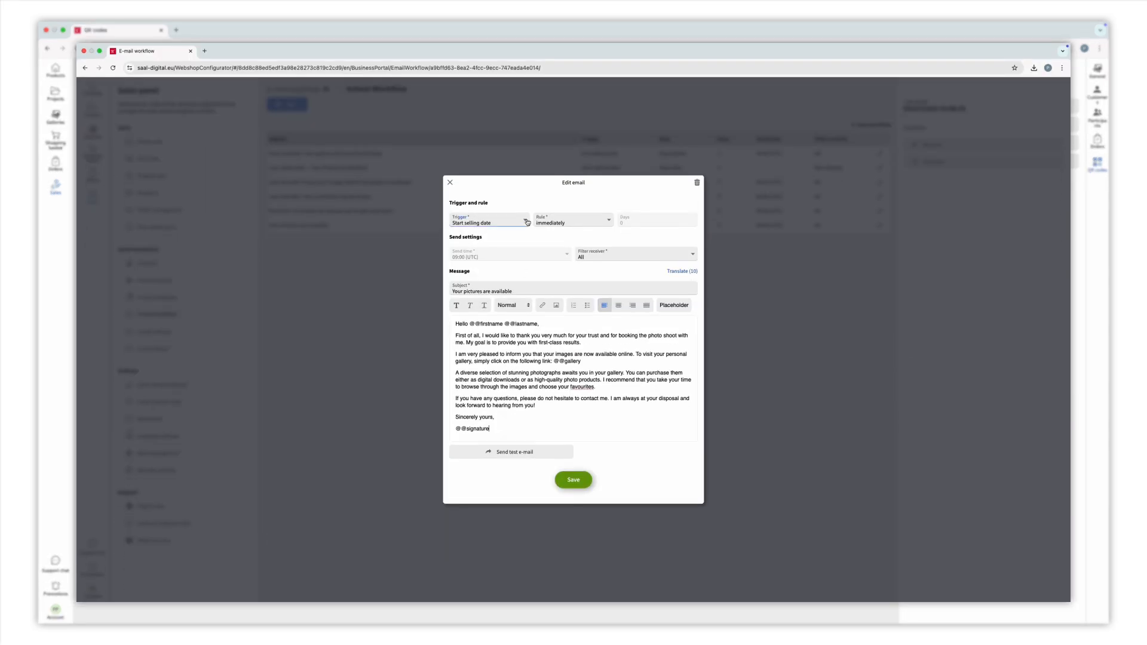
- Set the trigger of the "Your pictures are available" e-mail to Start selling date and save it
click(526, 222)
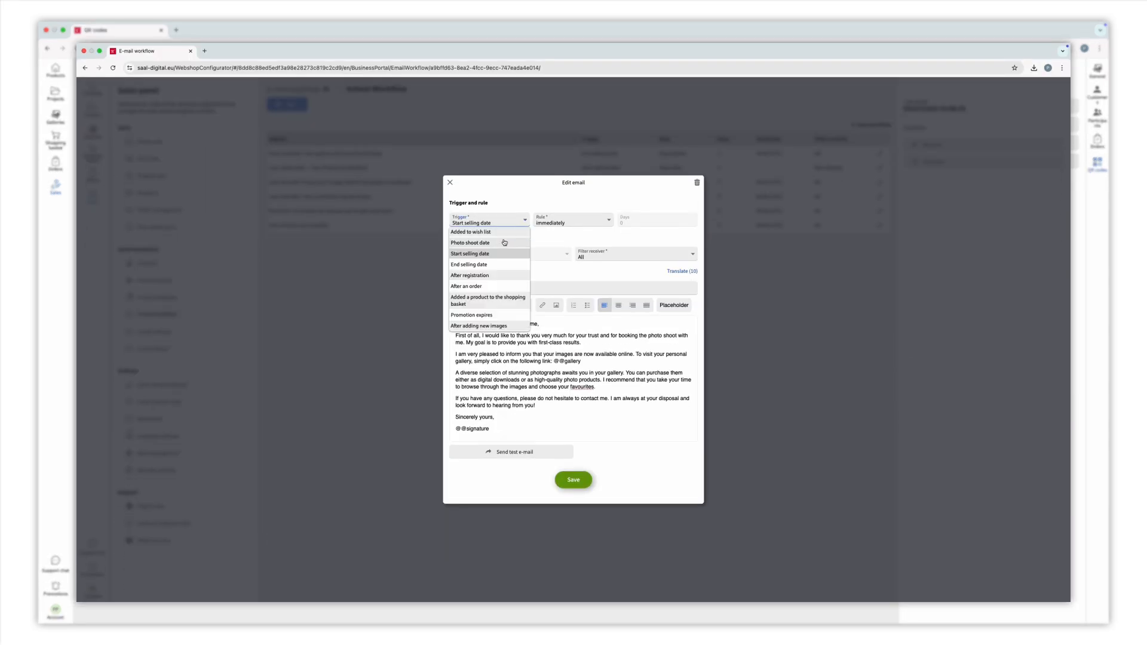
click(494, 257)
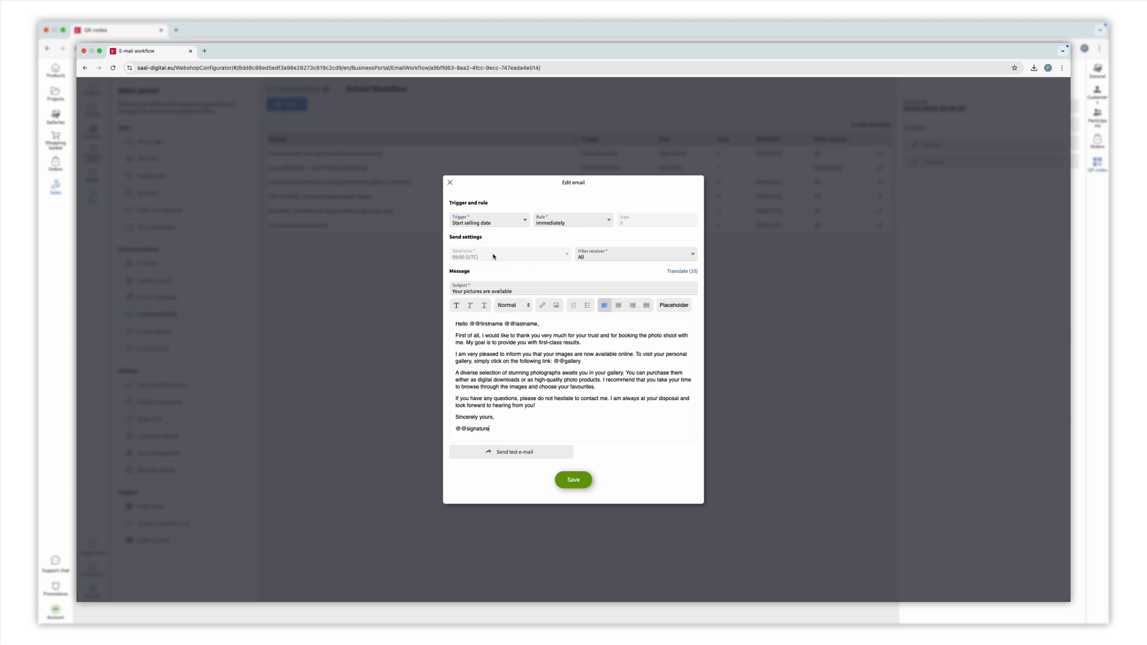
click(573, 480)
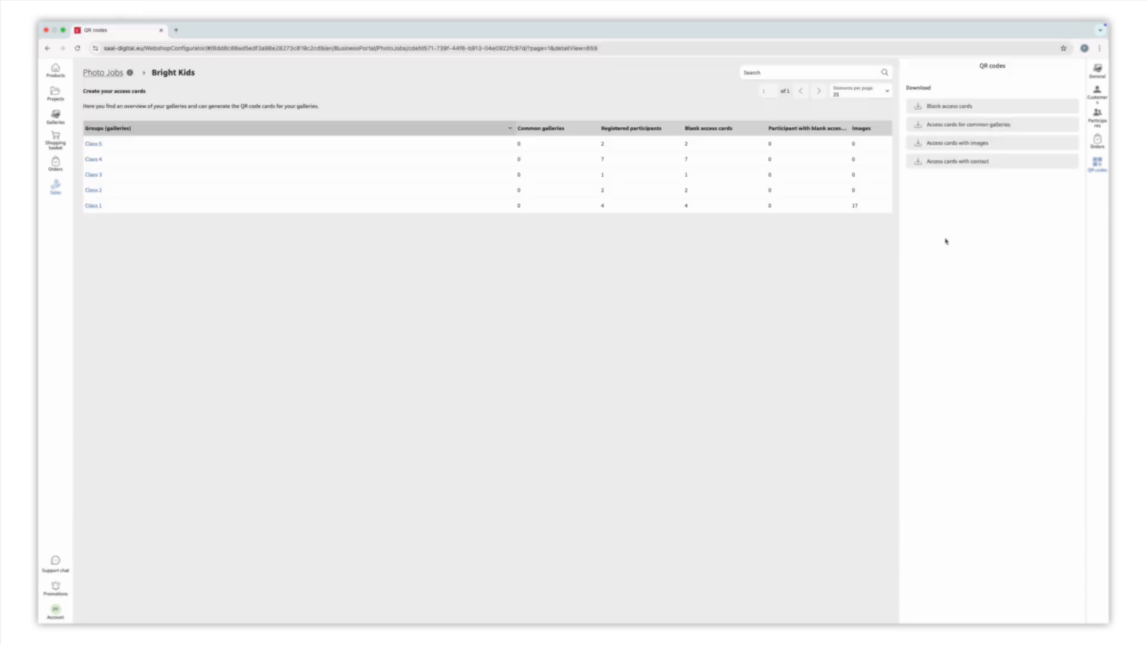
- Download the Bright Kids access cards with contact for all groups and all participants, in the 1 per sheet layout
click(949, 162)
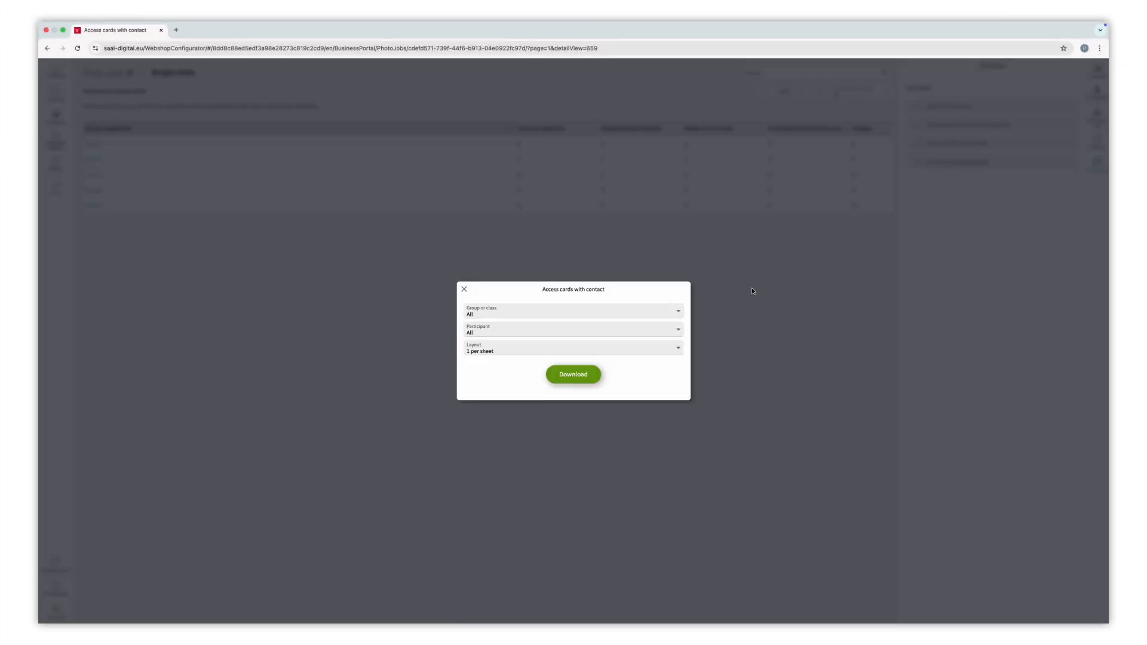
click(678, 311)
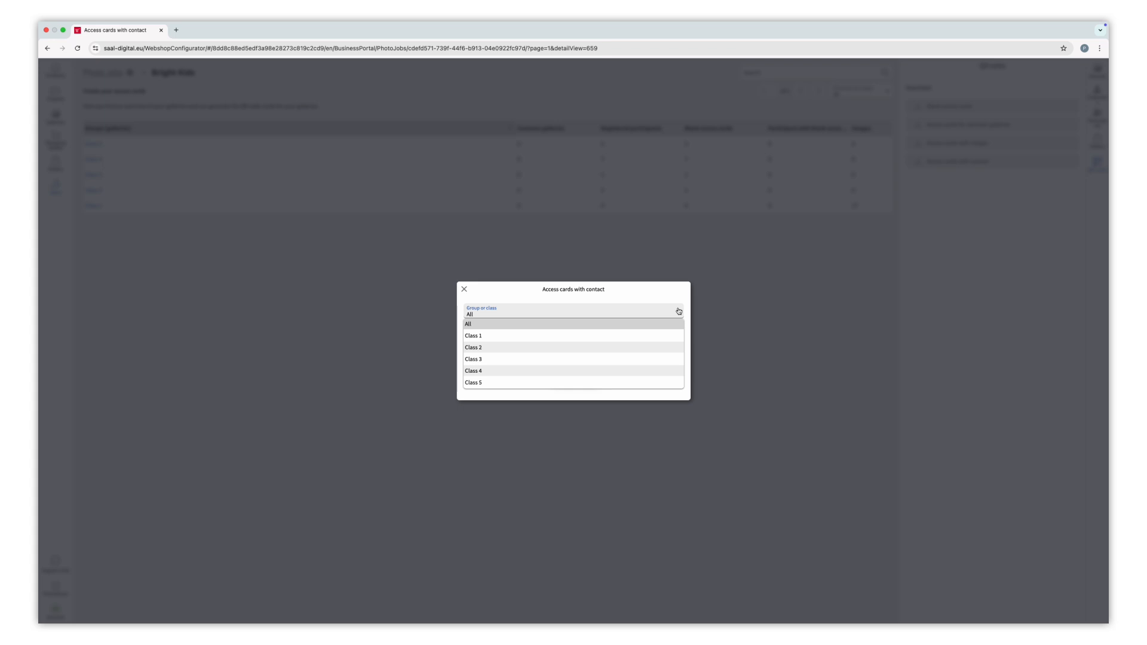
click(679, 312)
click(677, 330)
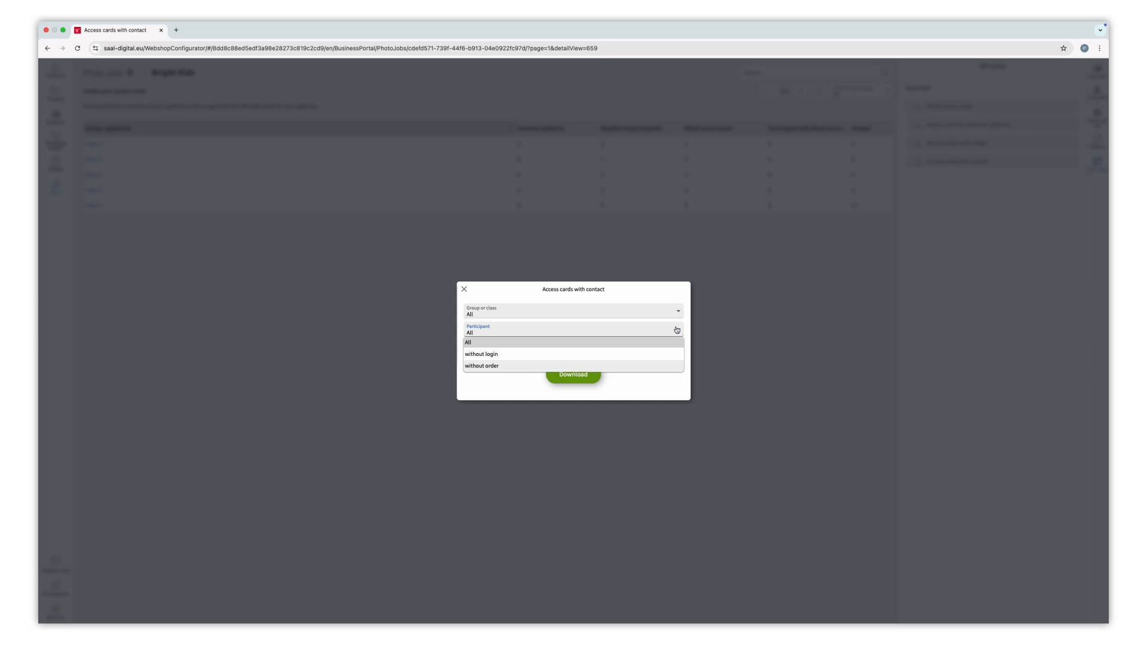
click(677, 329)
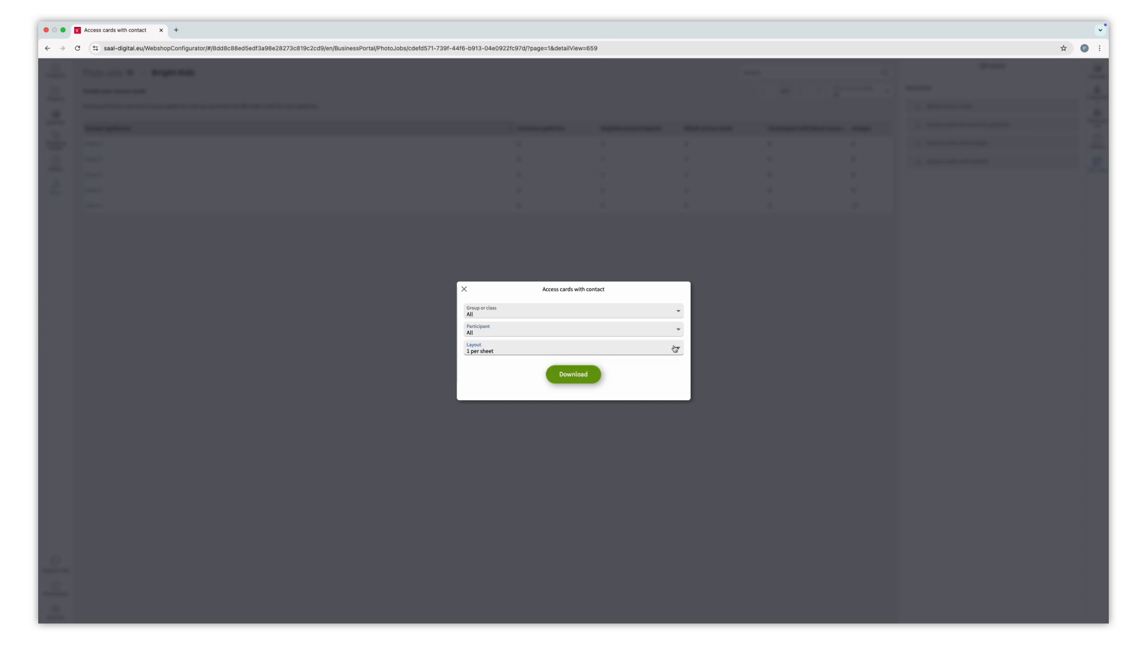
click(675, 349)
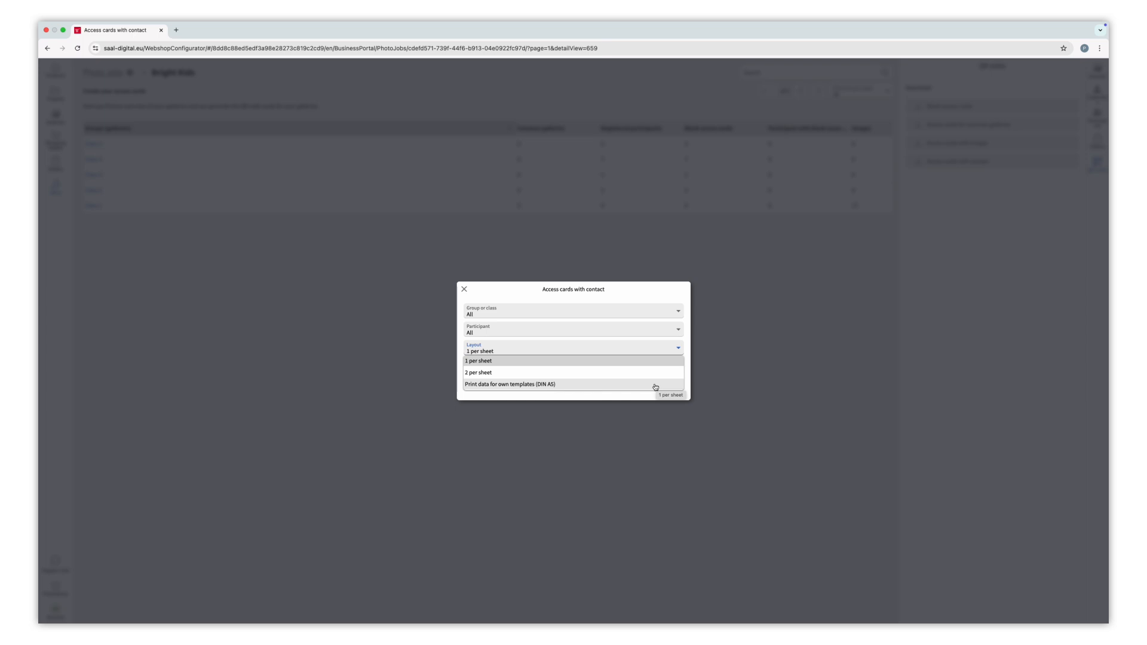
click(625, 363)
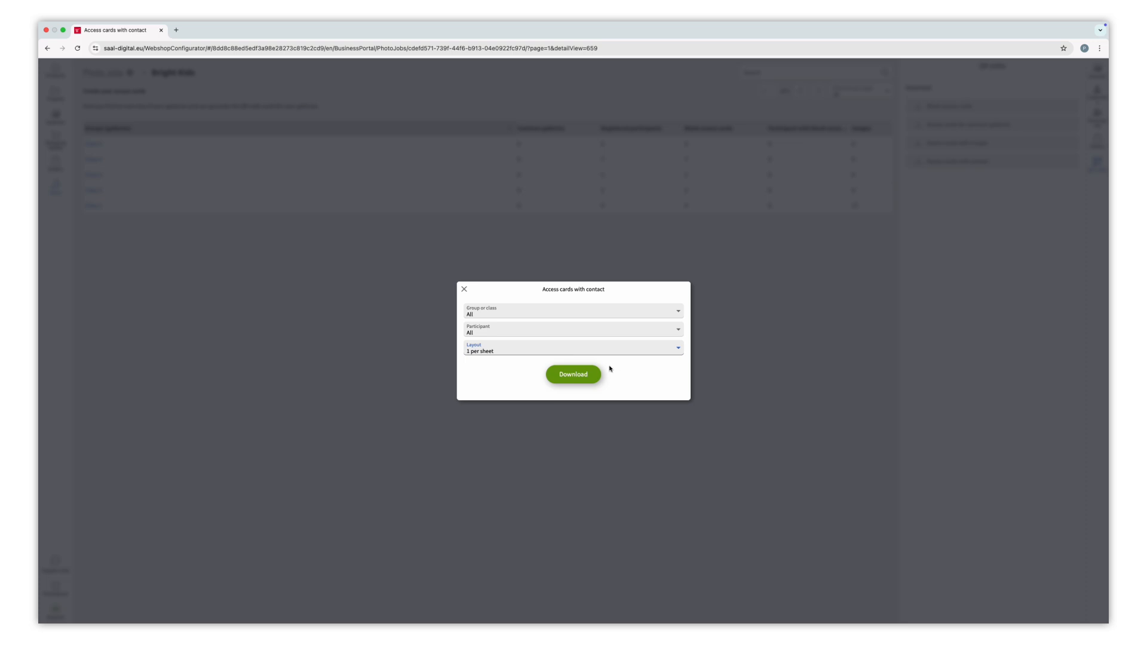
click(575, 379)
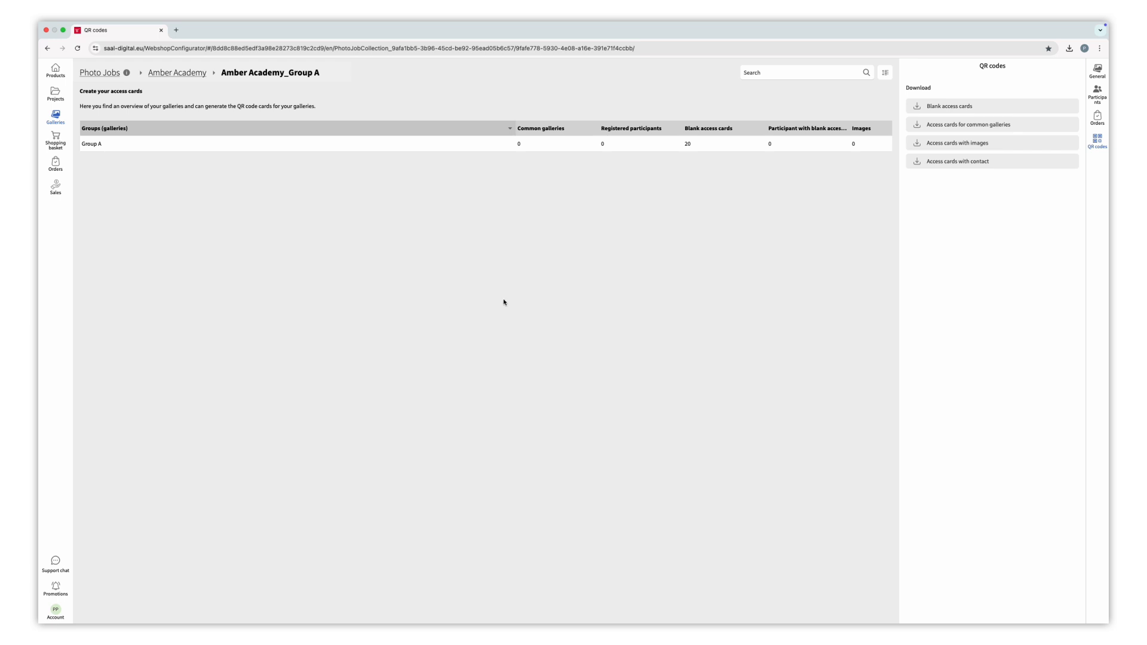
- Create 1 common gallery QR code for Group A of Amber Academy and download its access card
click(929, 123)
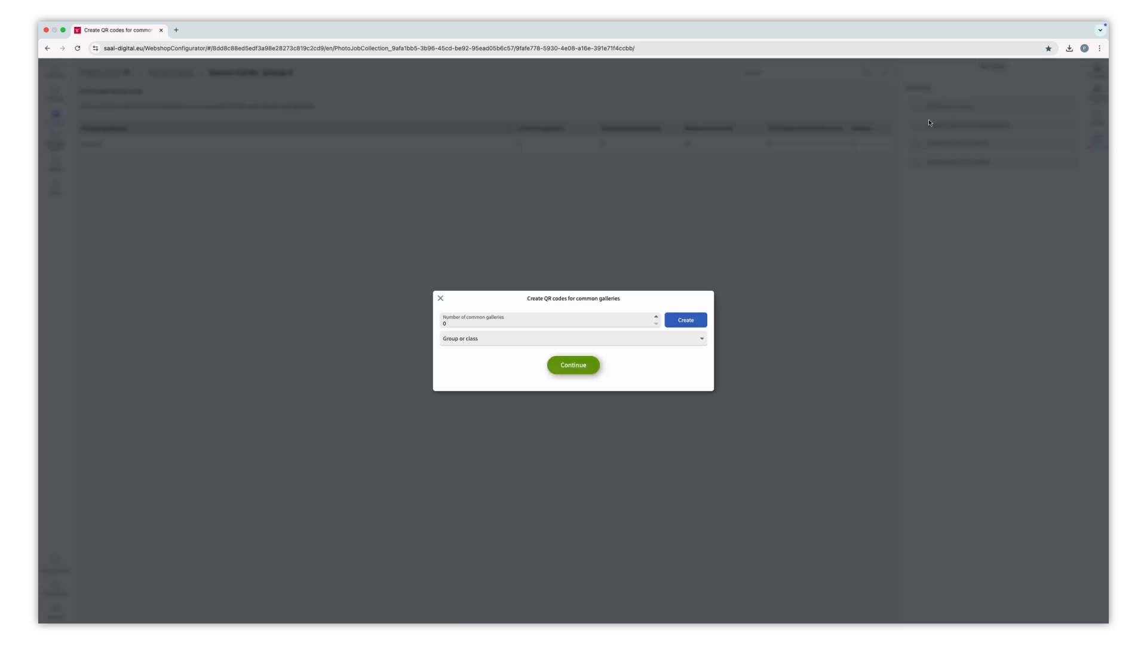
click(453, 325)
click(464, 342)
click(463, 353)
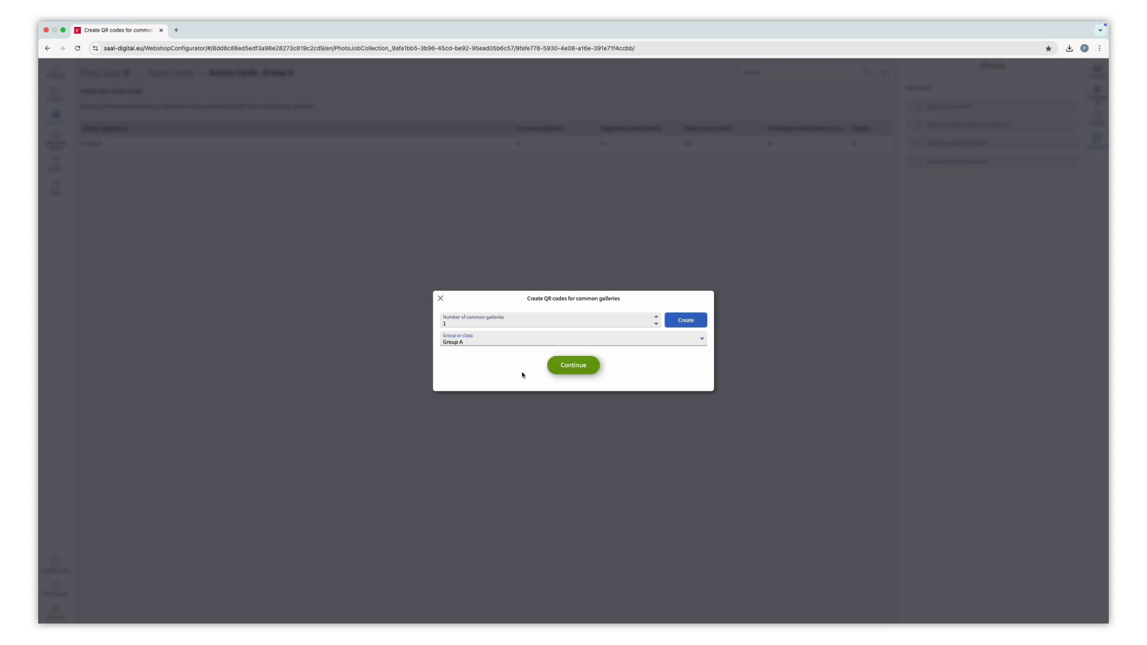
click(565, 367)
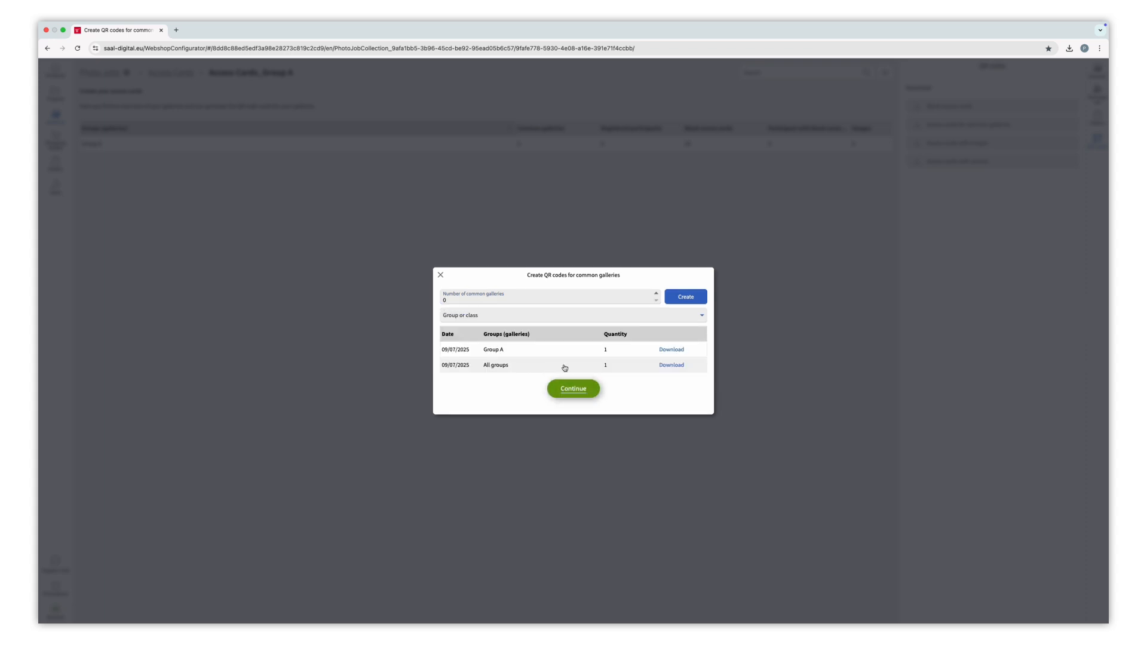
click(663, 353)
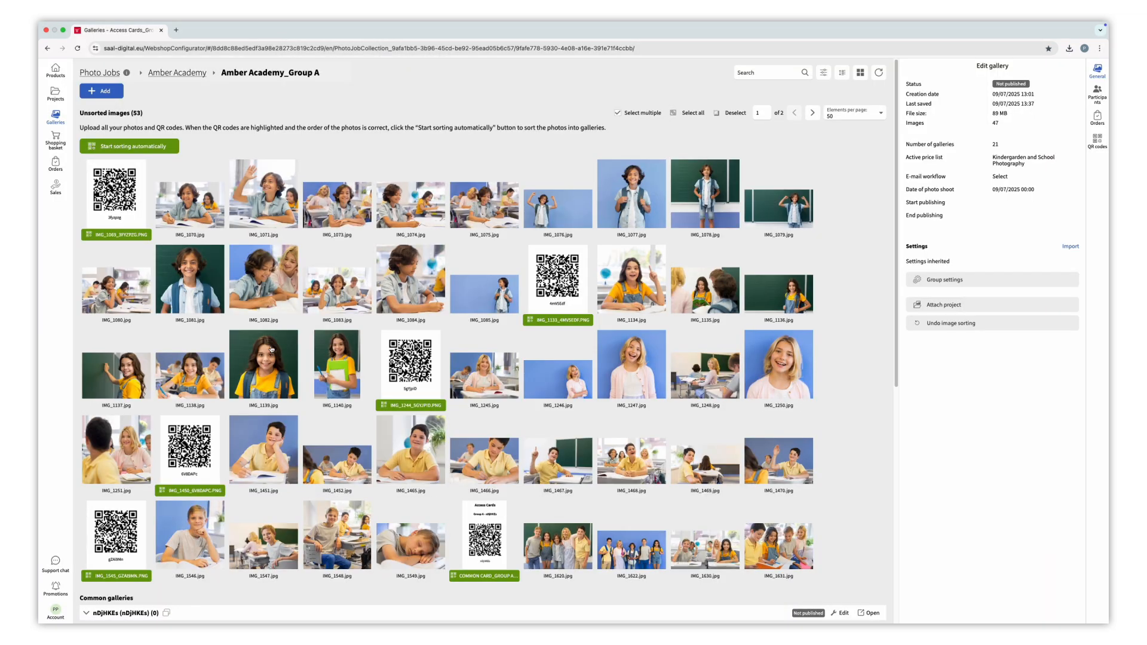
- Sort the unsorted Group A images automatically into galleries by their QR codes and dismiss the summary
click(174, 151)
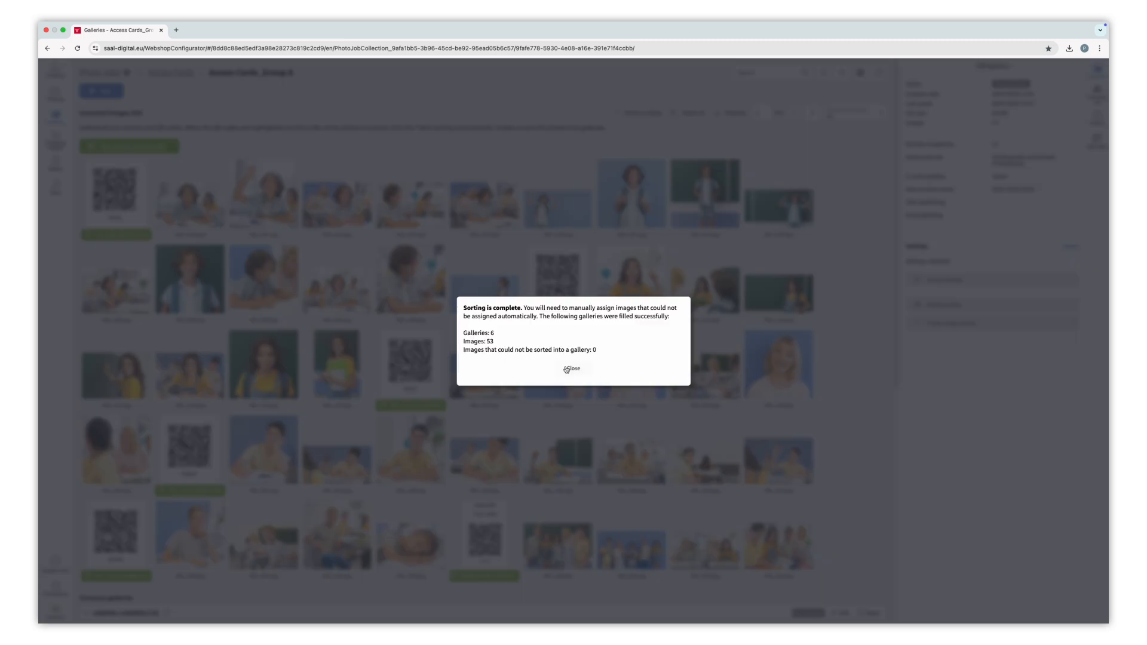
click(567, 368)
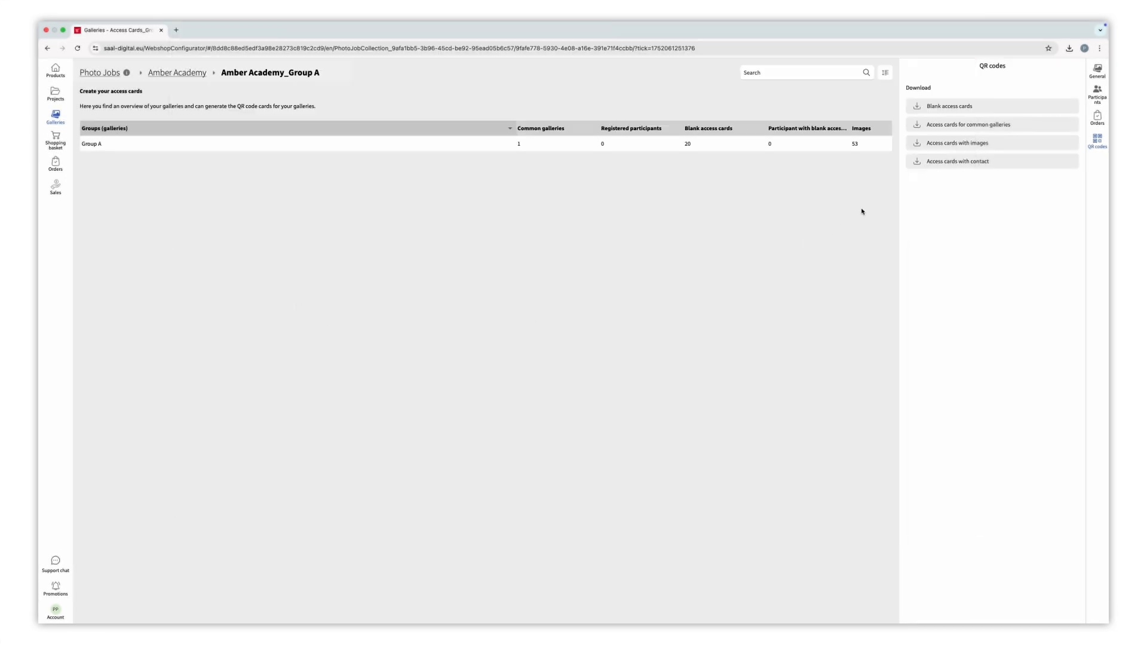
- Download access cards with images for all groups, limited to participants without order, as Preview sheet 20 x 15 cm
click(923, 146)
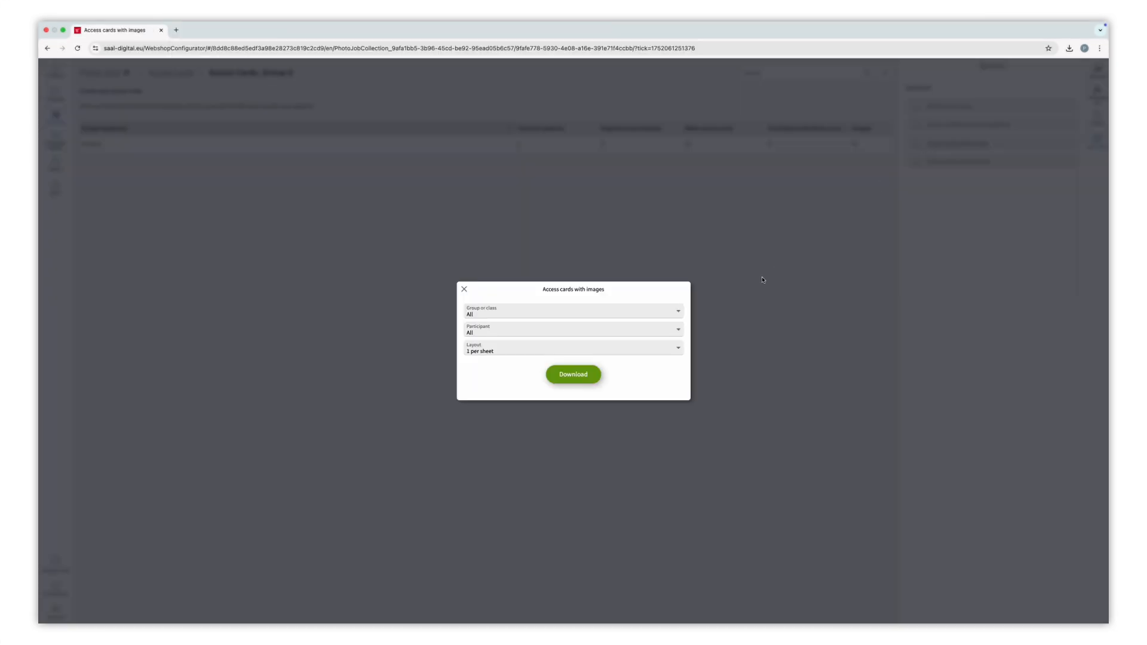
click(660, 314)
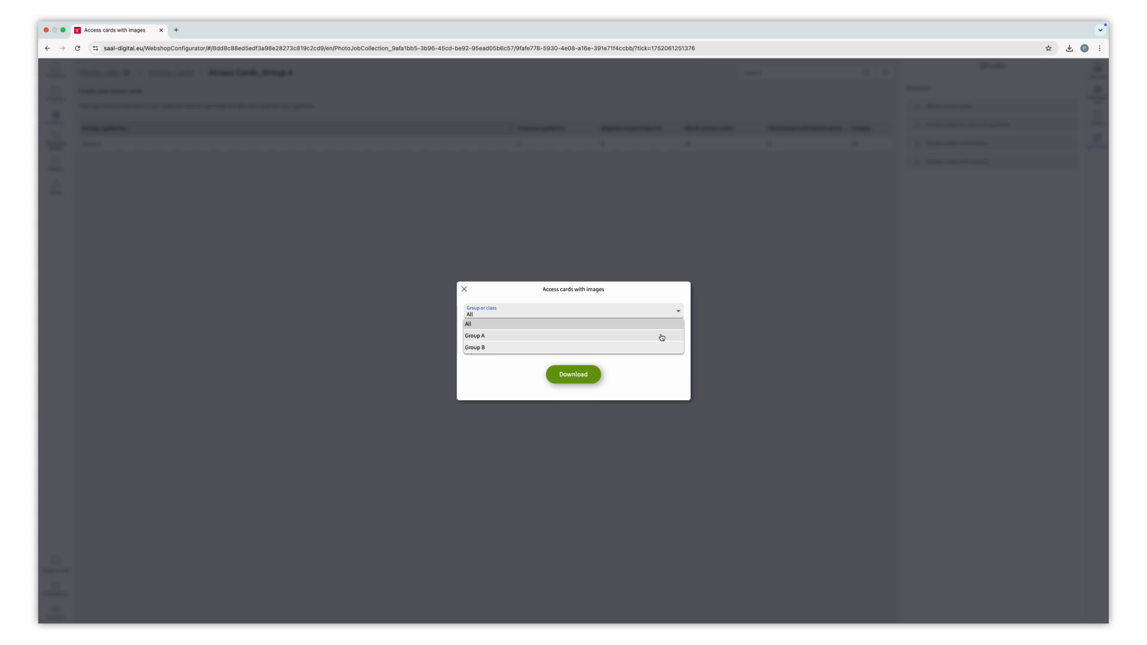
click(661, 325)
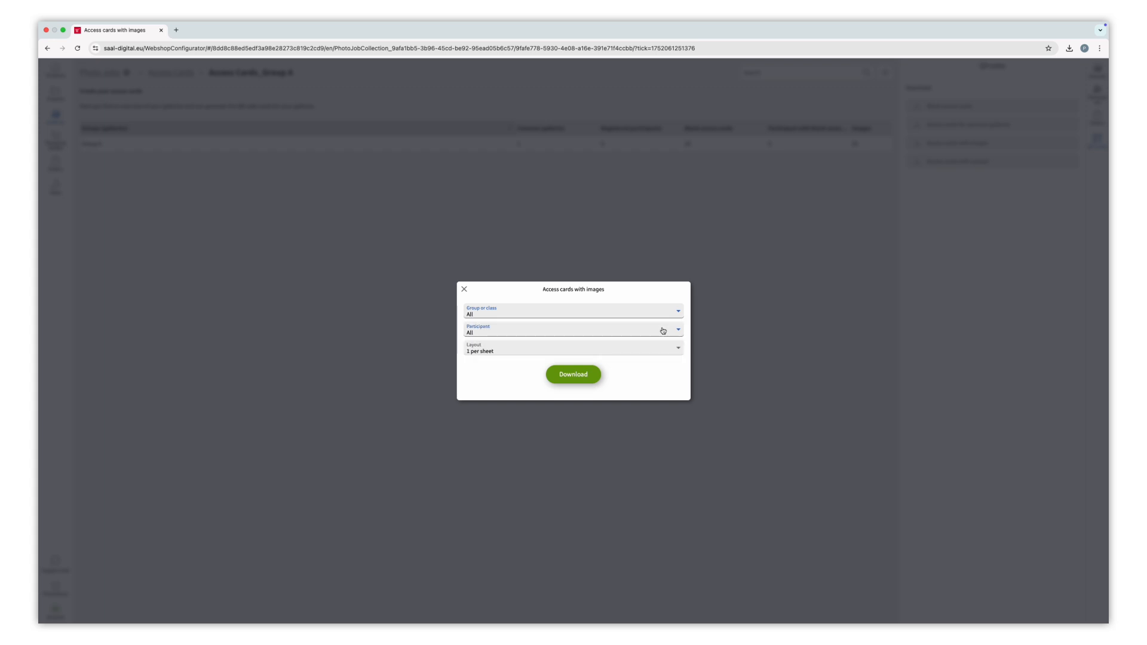
click(663, 333)
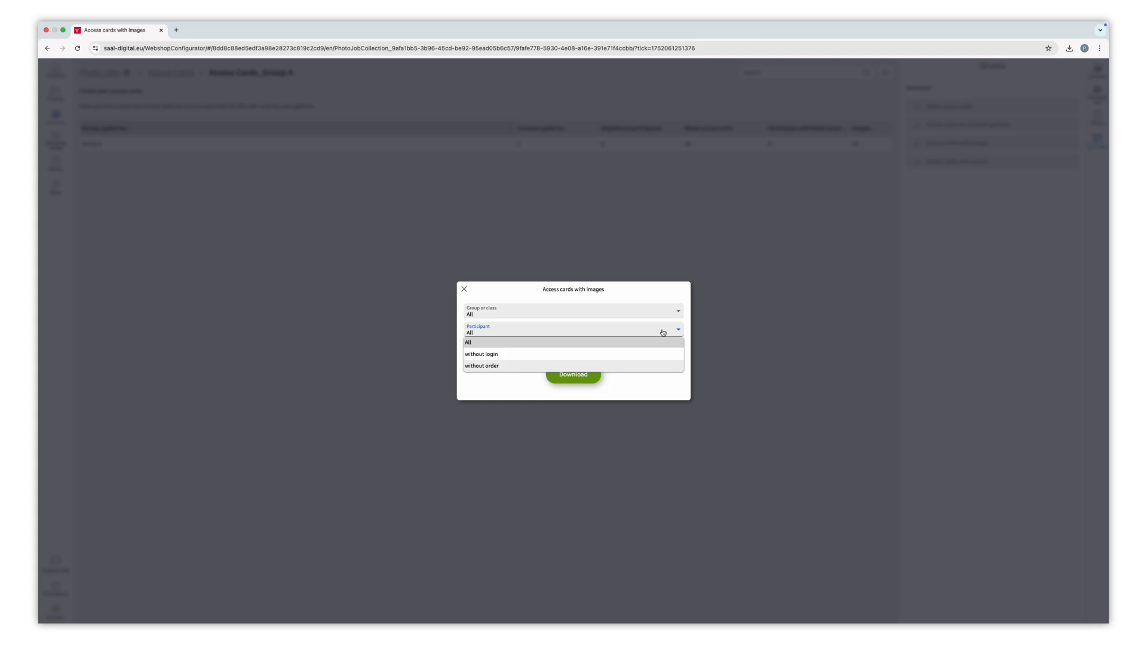
click(662, 366)
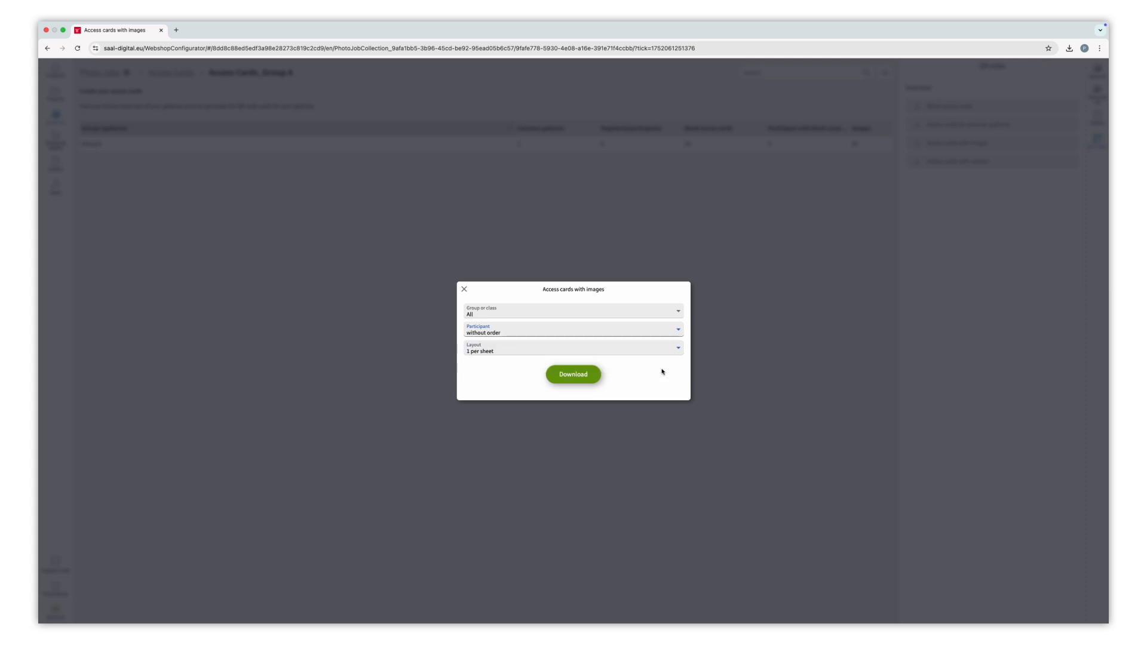
click(676, 354)
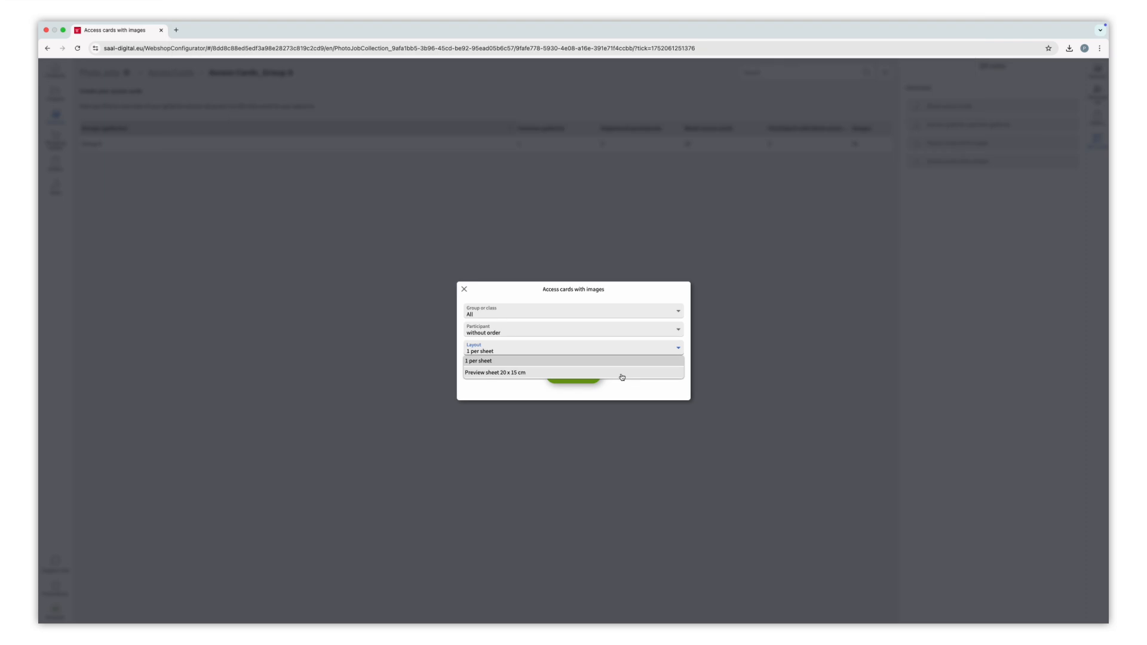
click(582, 377)
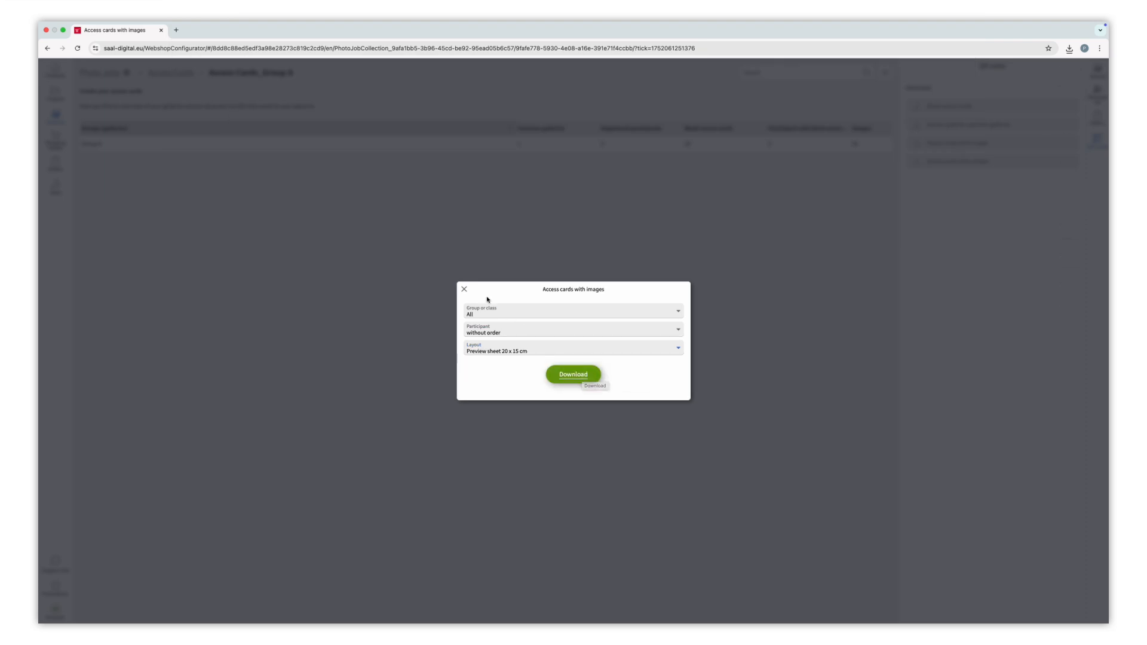
click(466, 289)
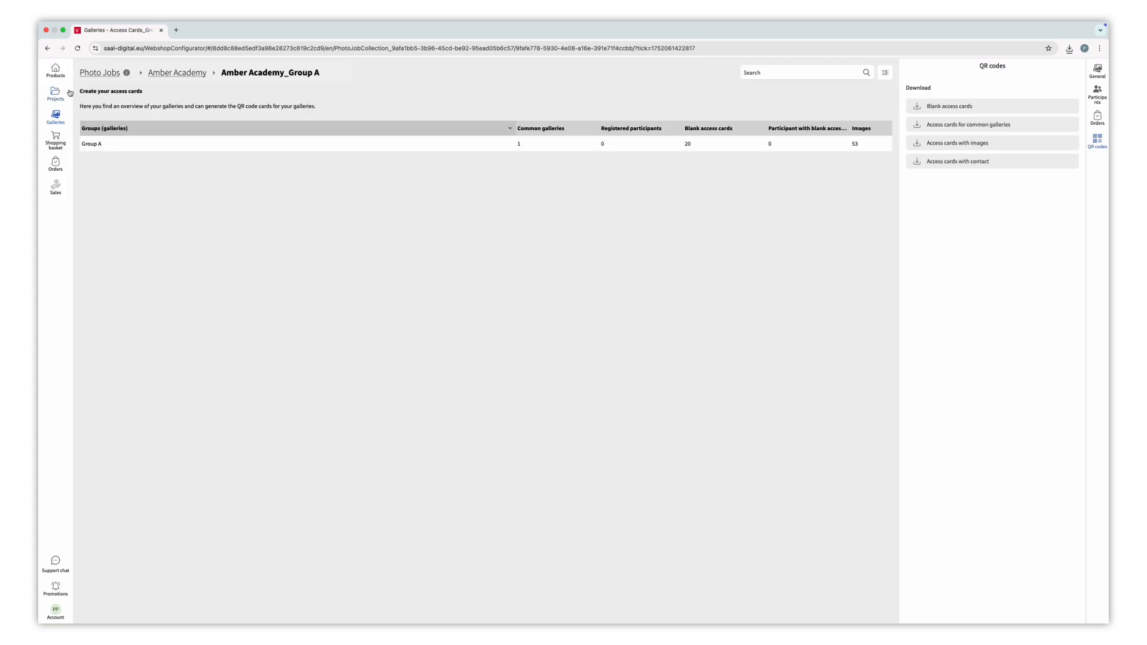
- Start a bulk order of Photo Prints and upload the 20 preview sheet card images from the device
click(57, 77)
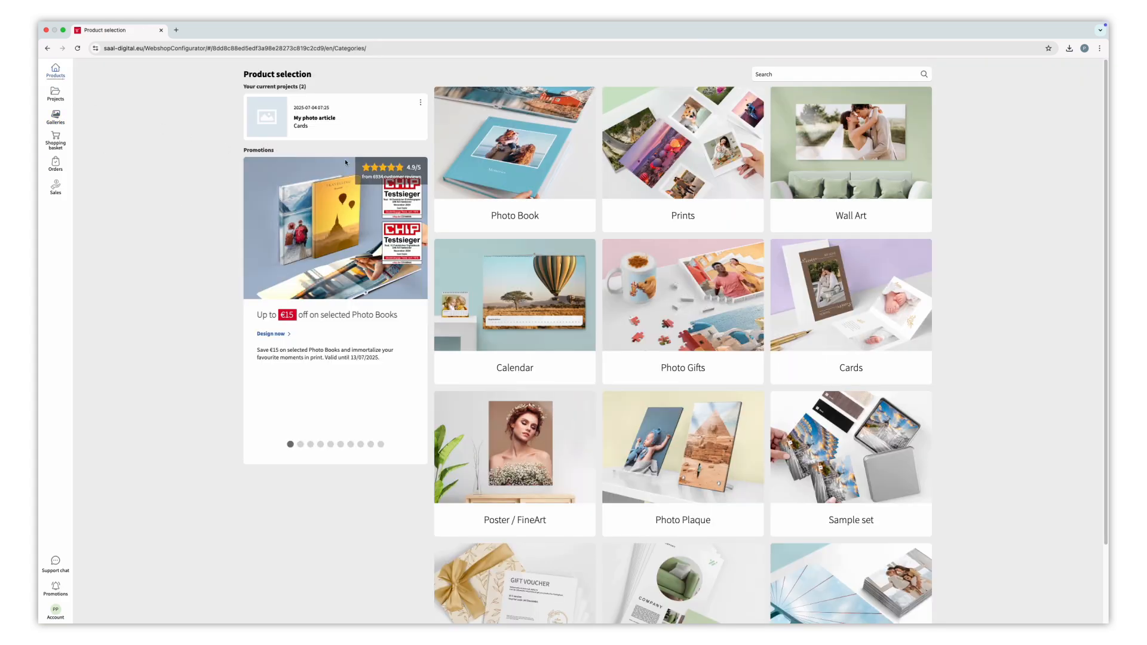
click(645, 160)
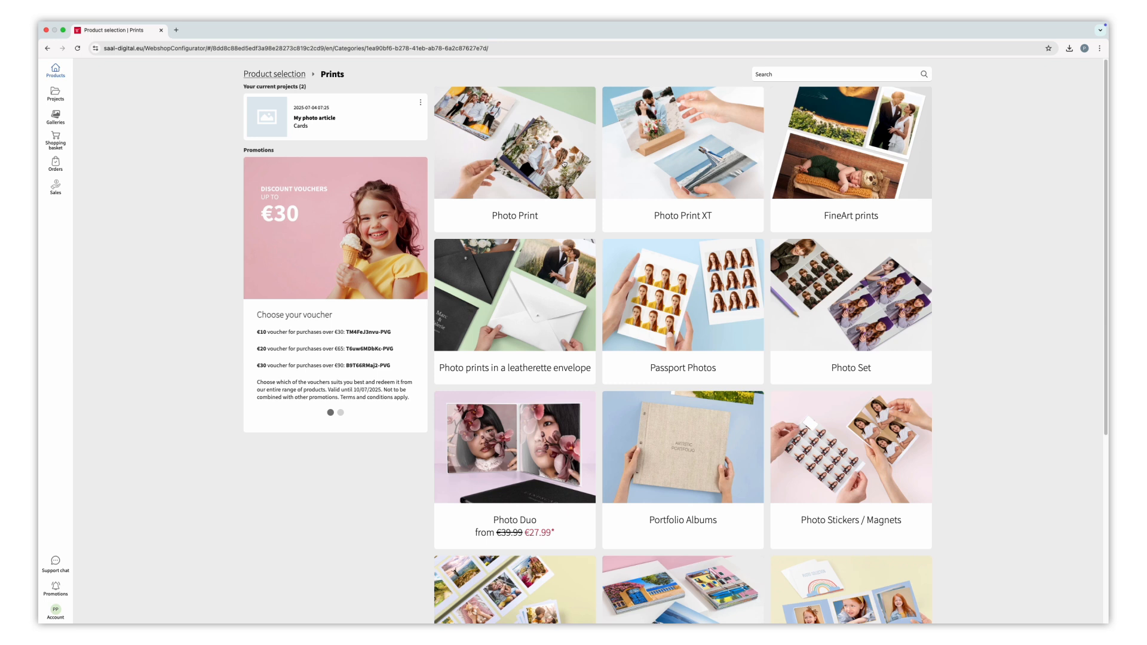
click(545, 163)
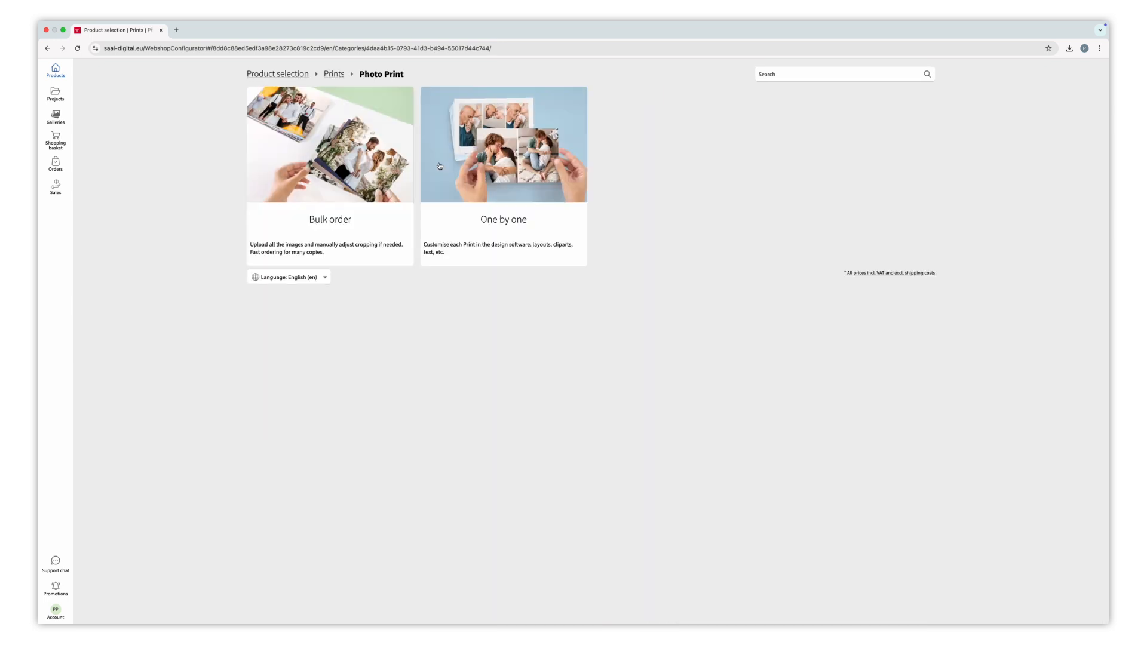
click(382, 179)
click(552, 355)
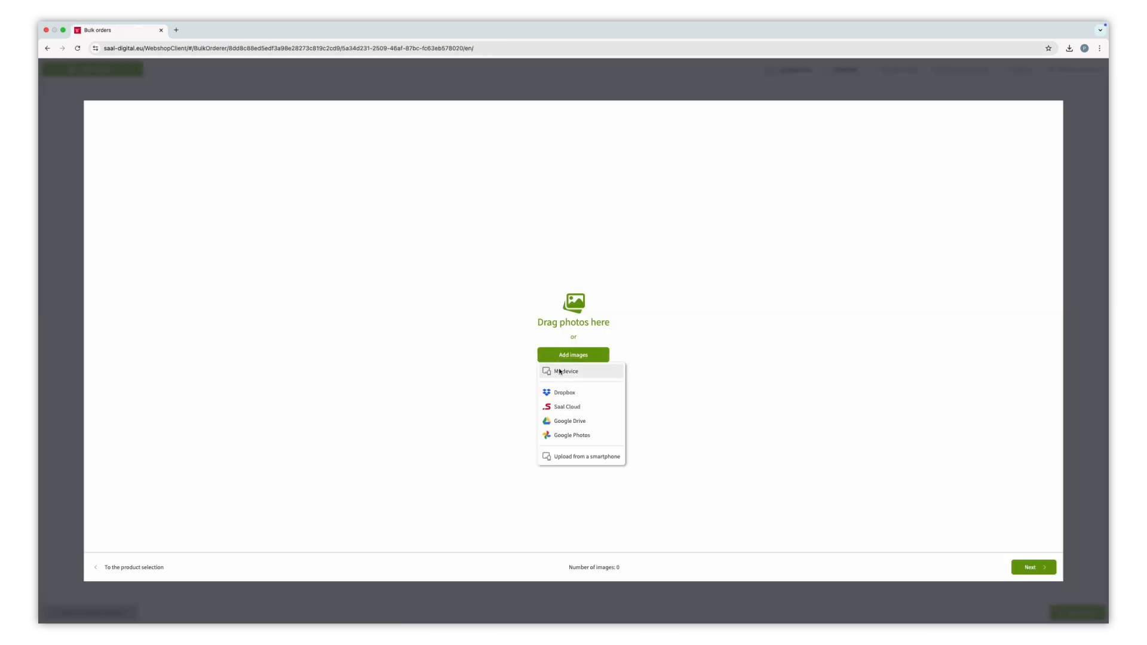
click(564, 371)
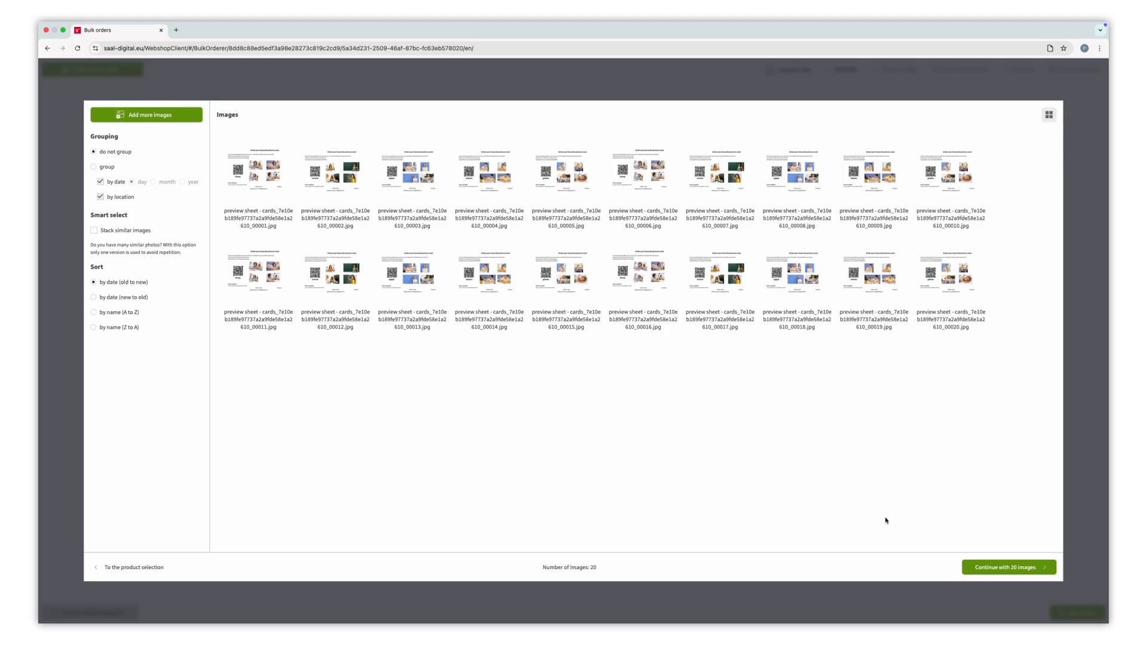
click(980, 571)
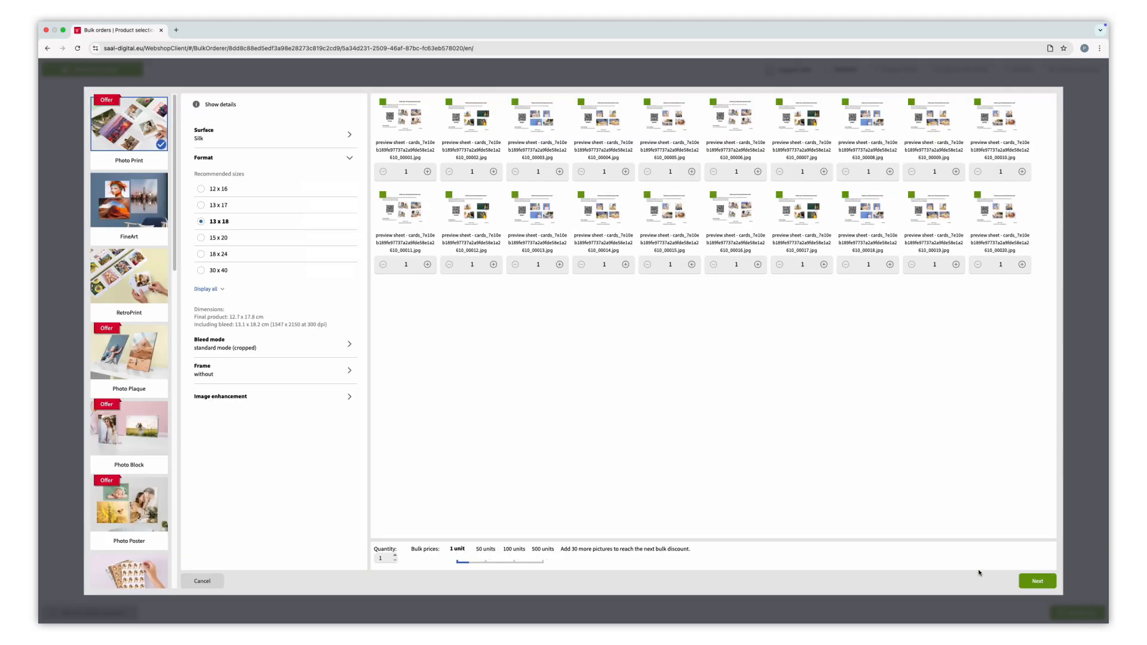
- Set the prints to 15 x 20 format with a glossy surface and add them to the cart
click(209, 239)
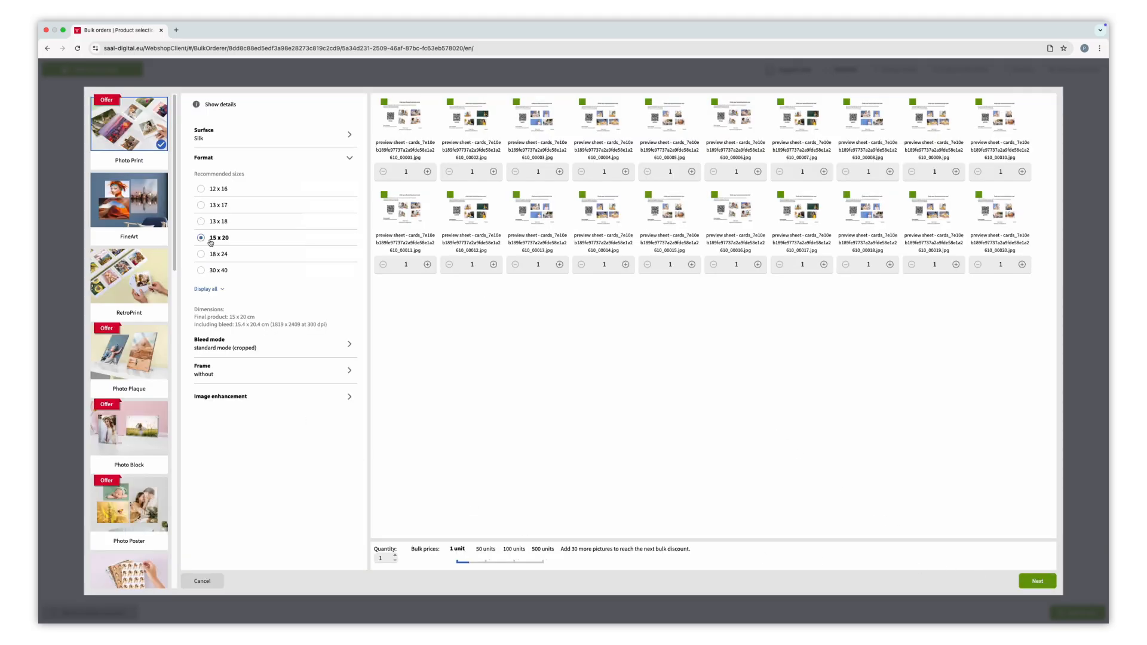
click(201, 133)
click(205, 179)
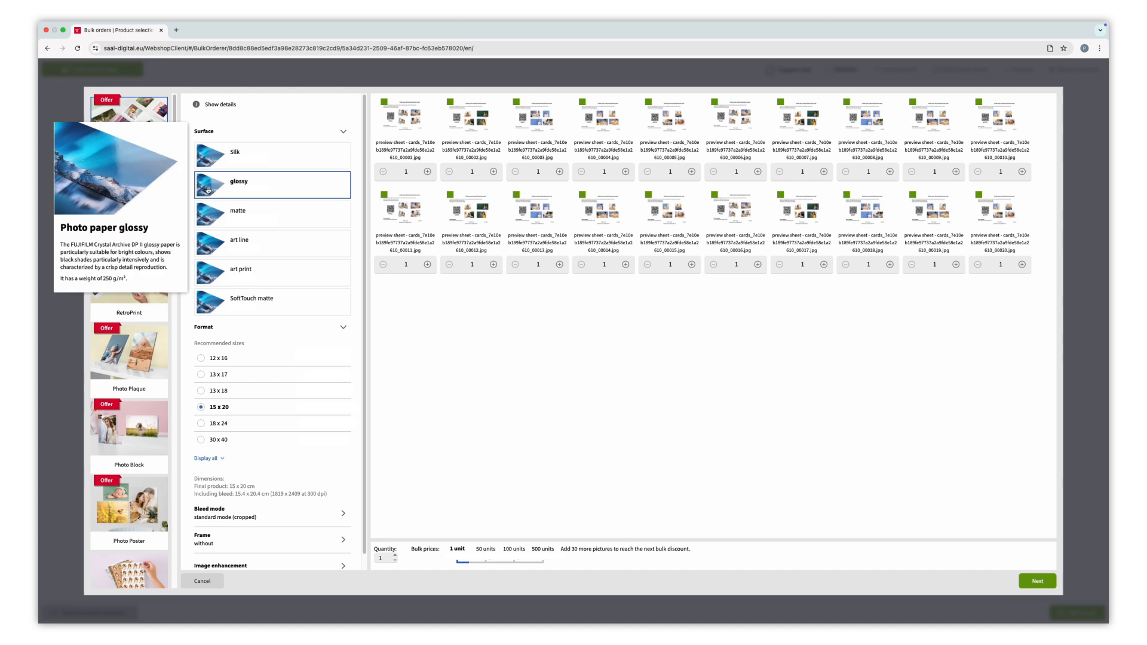
click(209, 135)
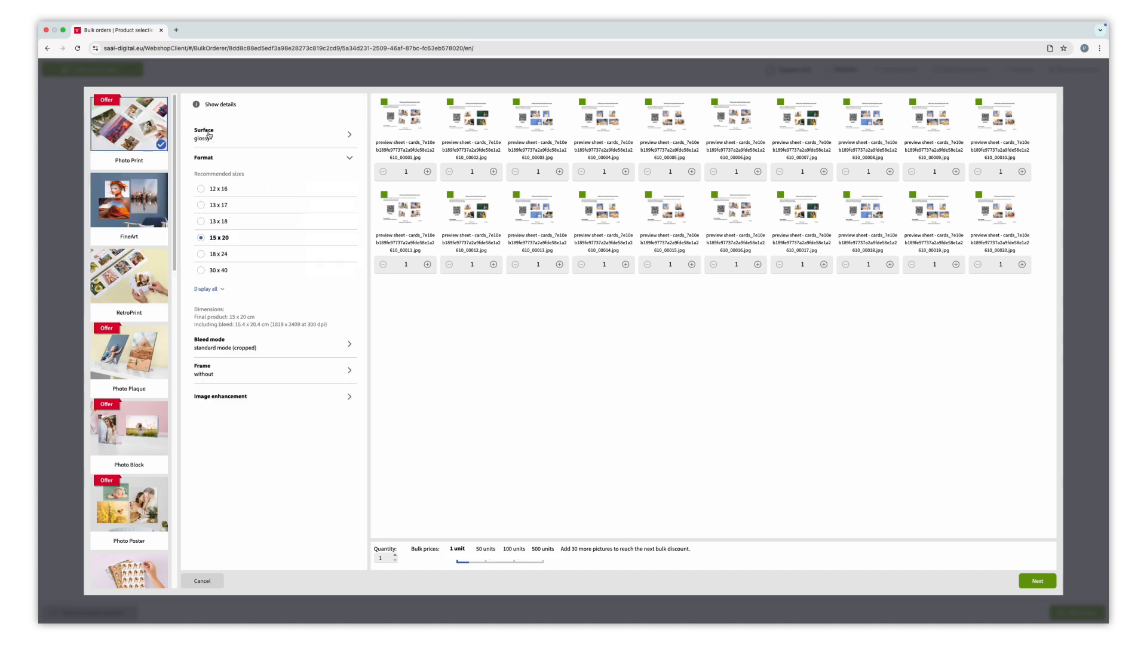
click(1032, 581)
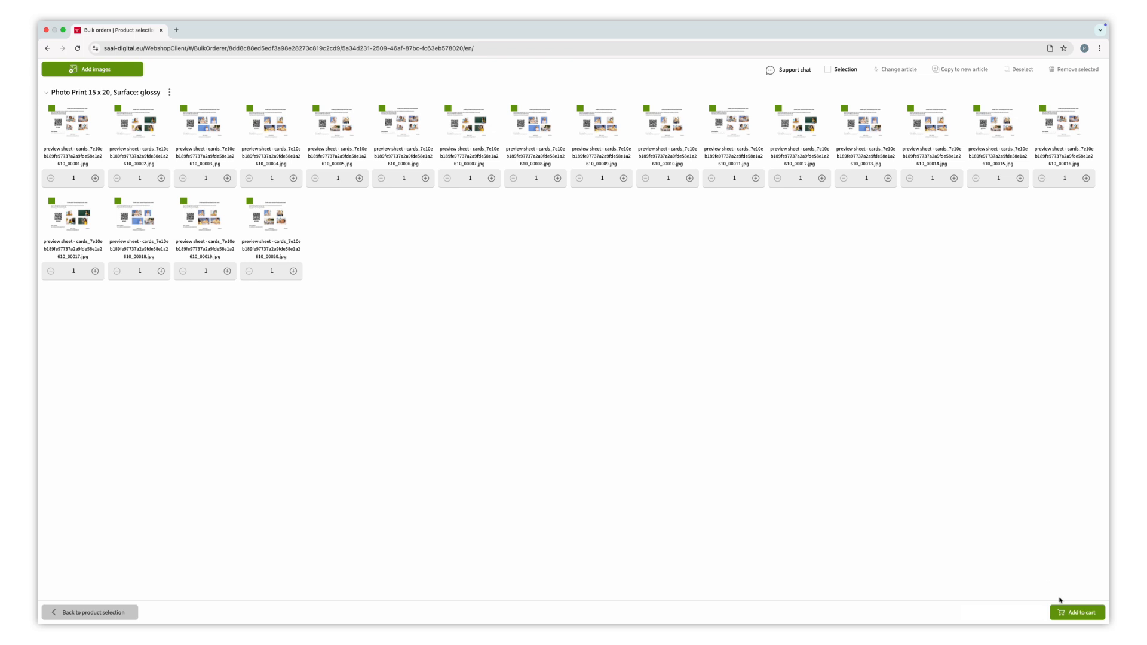
click(1066, 612)
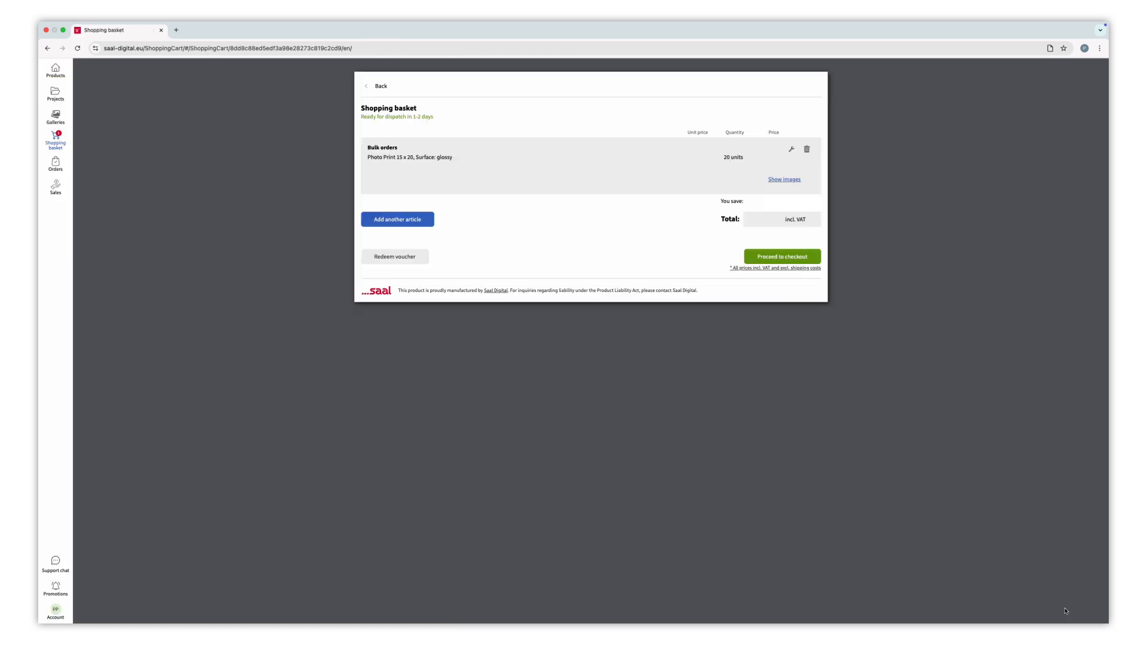
- Proceed to checkout and open the form for adding a new delivery address
click(790, 257)
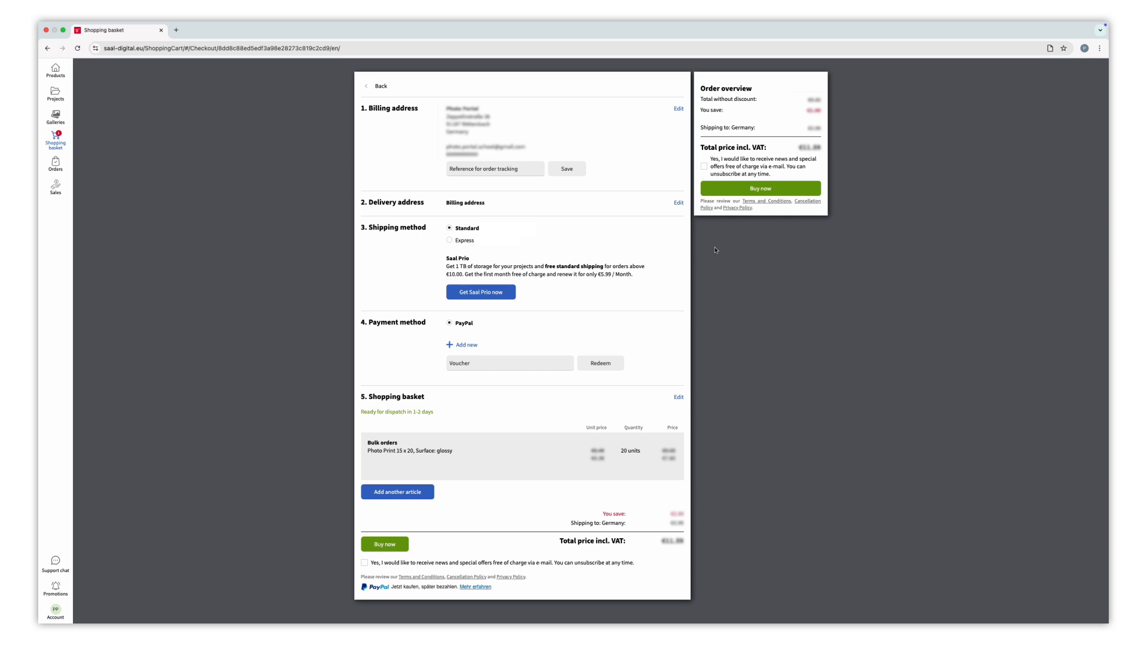
click(680, 203)
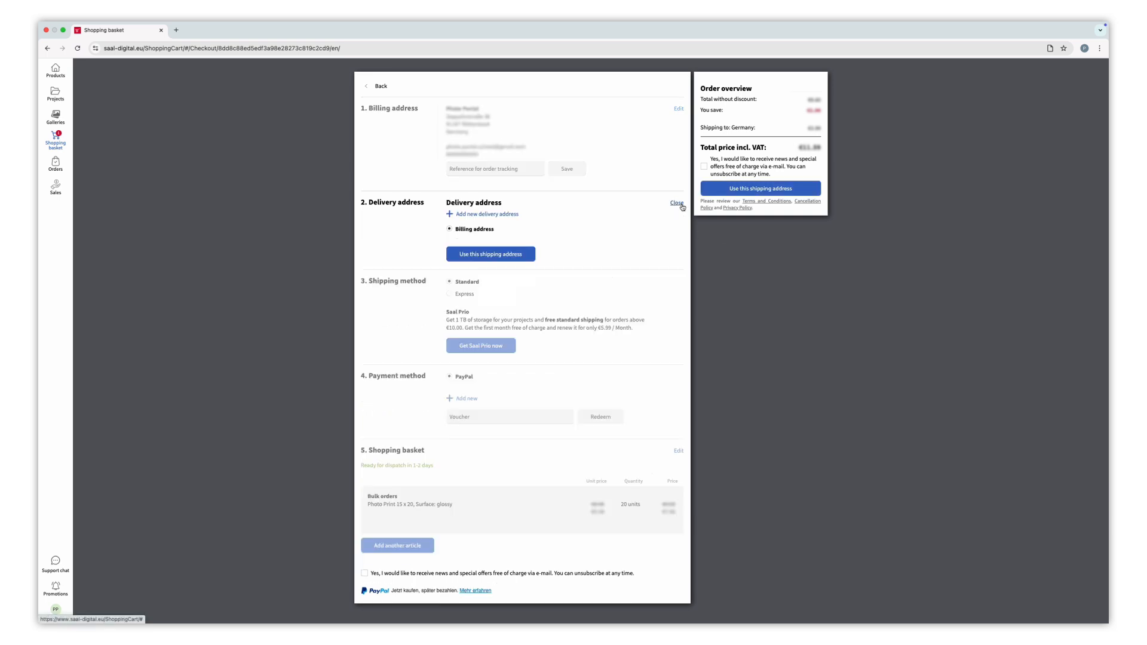
click(513, 216)
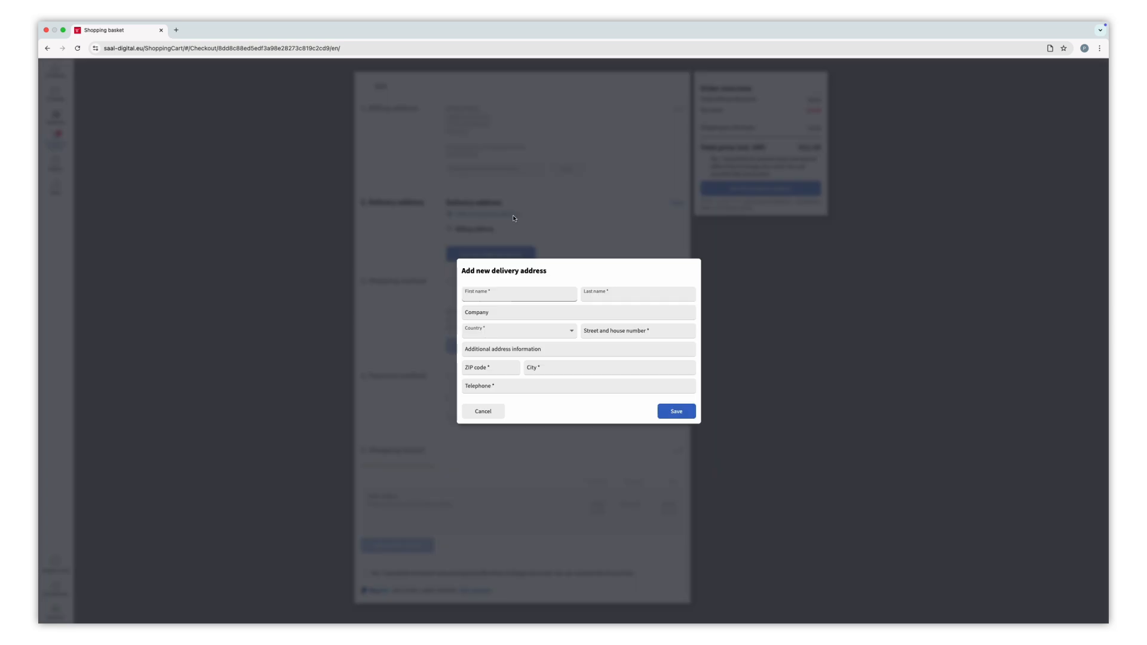